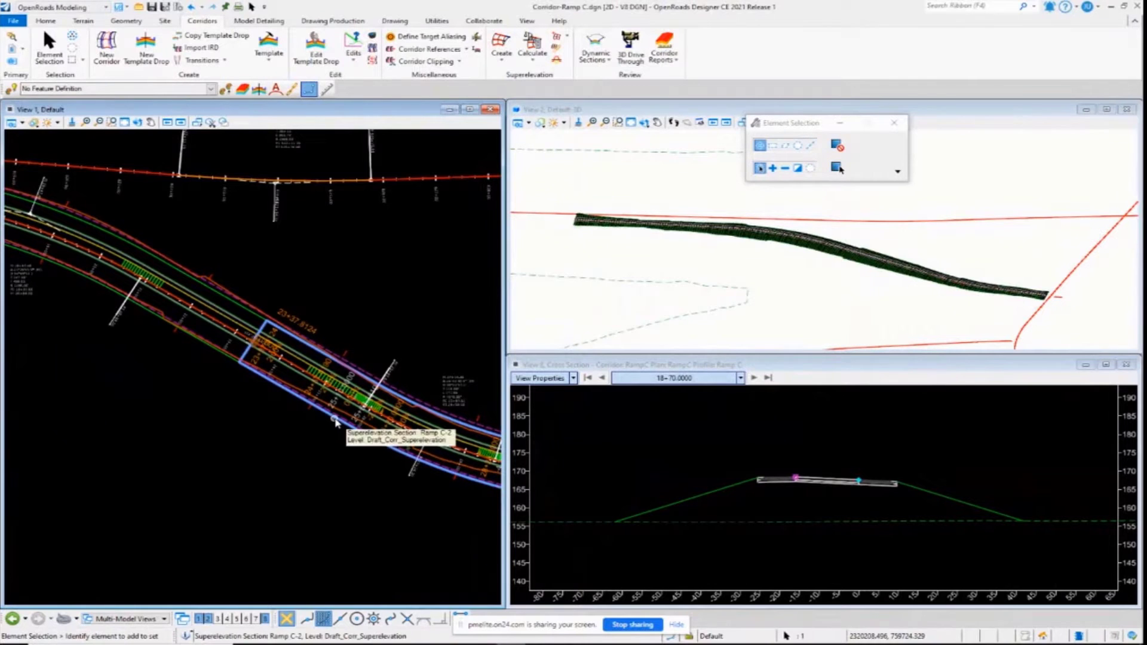
pyautogui.click(338, 422)
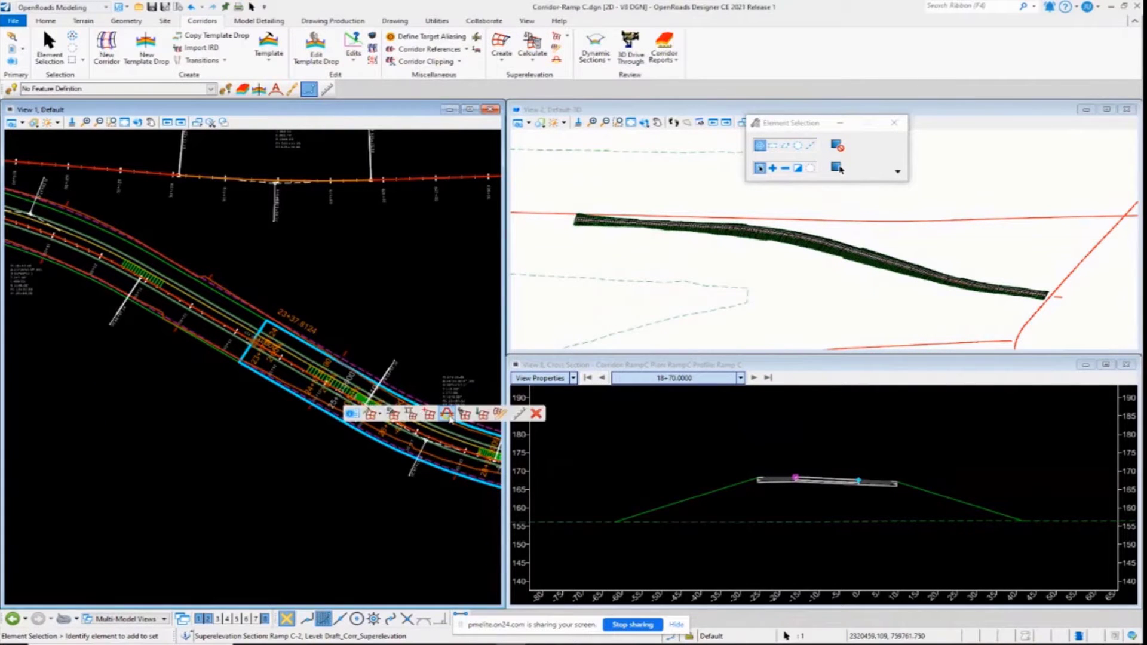
pyautogui.click(448, 413)
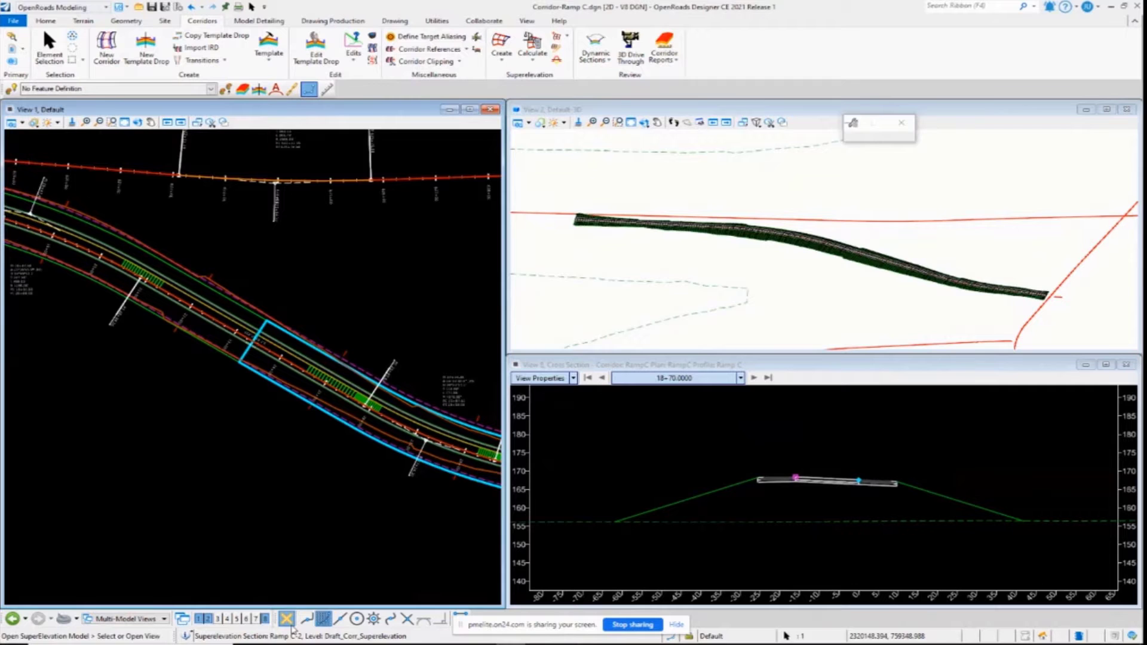
pyautogui.click(639, 349)
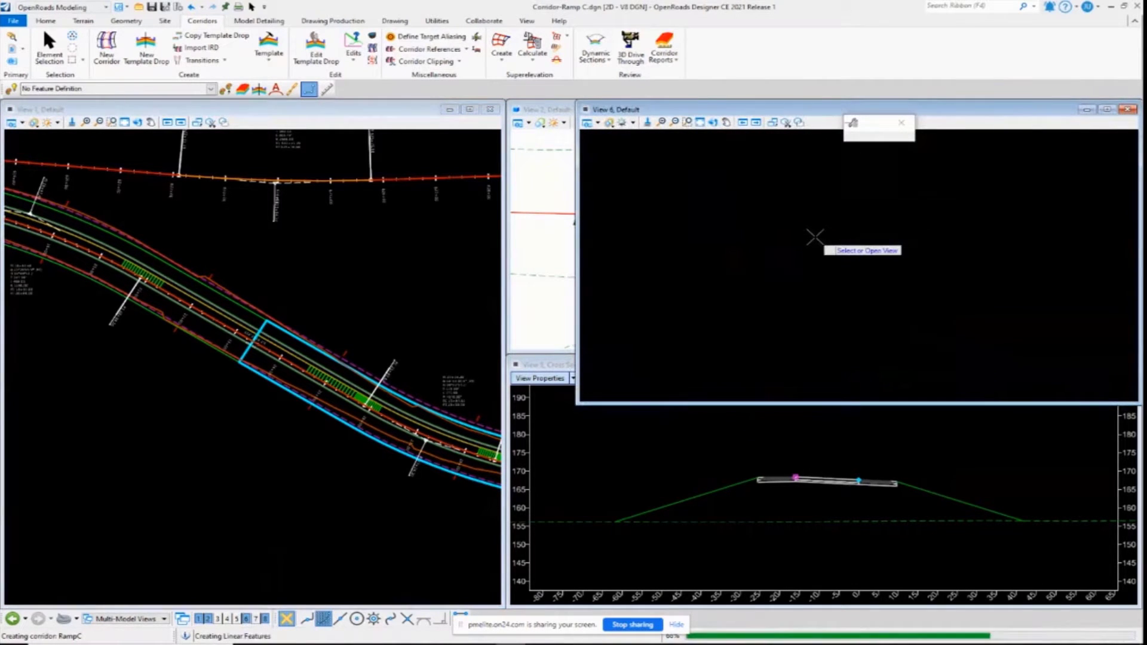
pyautogui.click(815, 237)
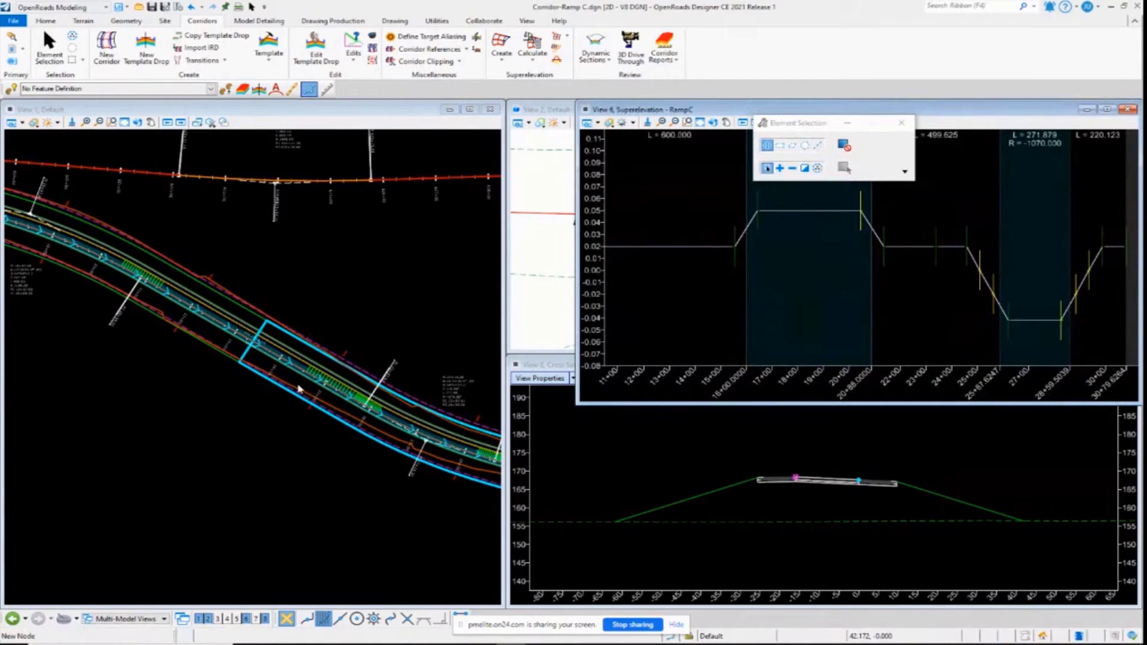
pyautogui.click(1127, 110)
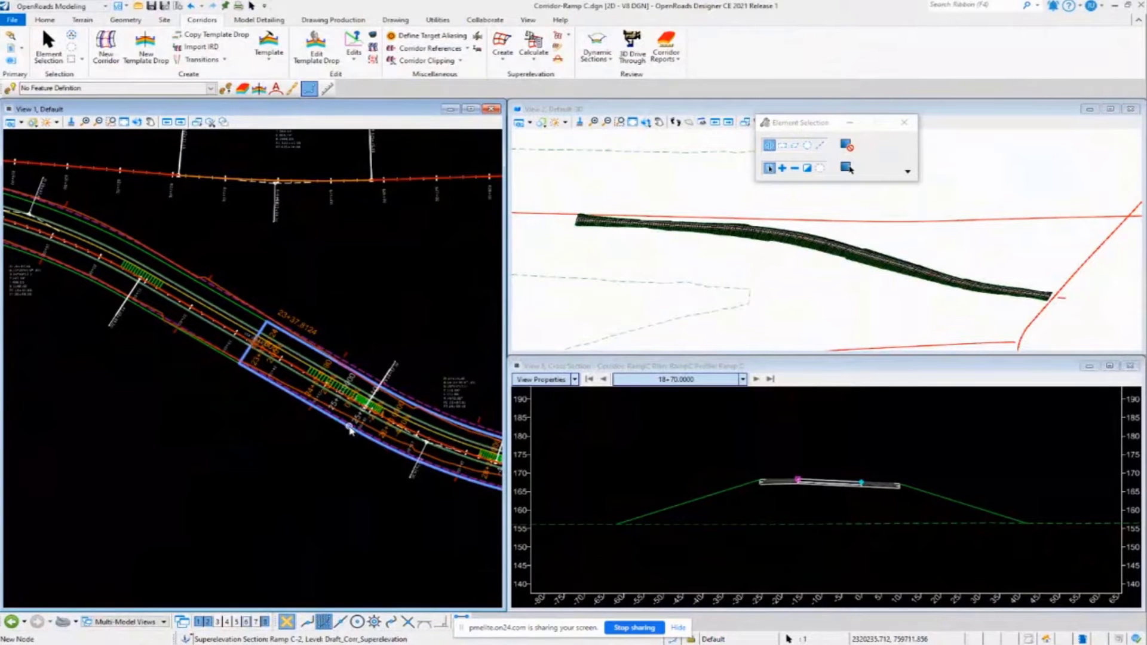
# Step: Lock the Ramp C-2 superelevation section by deactivating its superelevation rule
pyautogui.rightClick(350, 429)
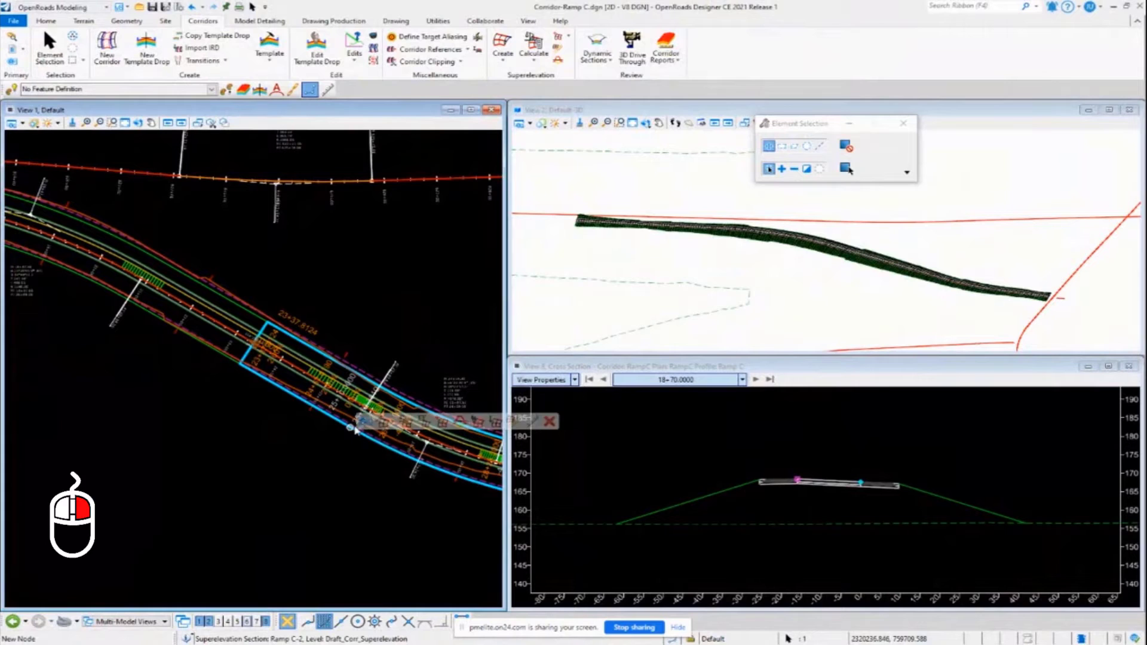
pyautogui.click(533, 422)
# Step: Clear the selection so the Ramp C-2 section is no longer selected in the corridor view
pyautogui.click(428, 333)
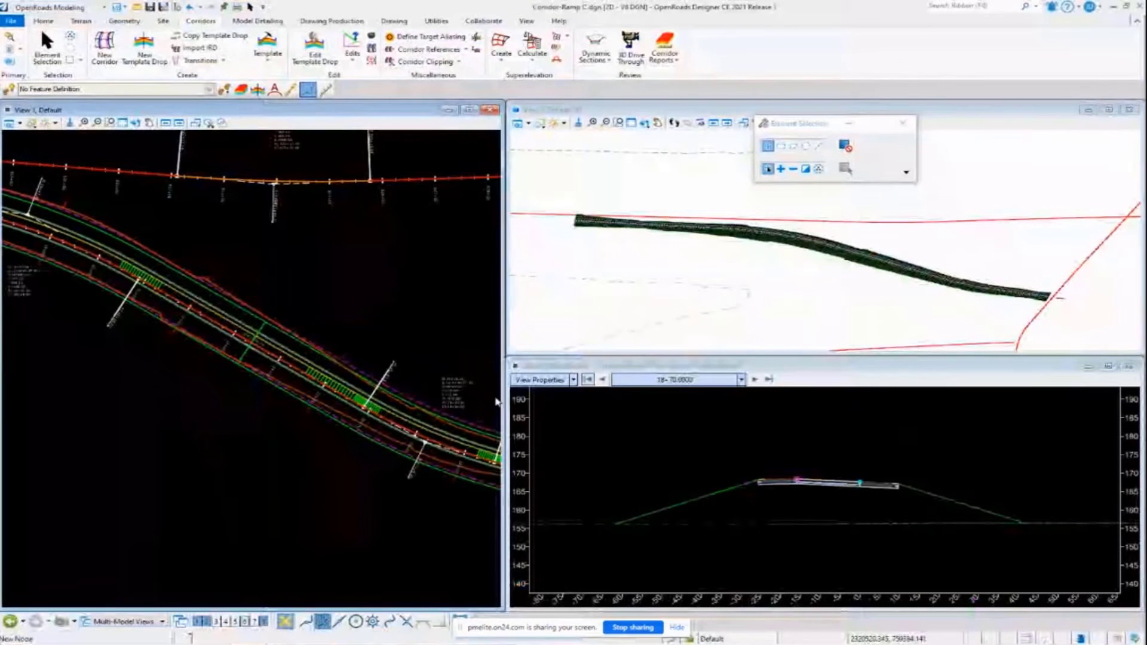
# Step: Select Ramp C-2's left superelevation lane and apply a shoulder rollover lock to it
pyautogui.click(323, 418)
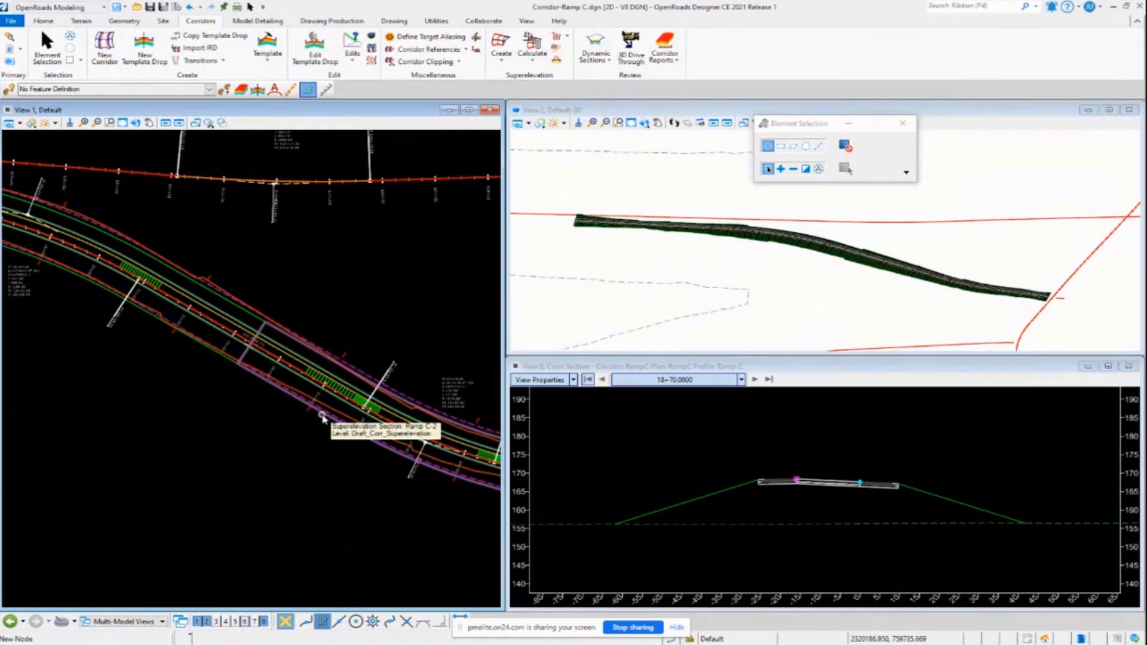
pyautogui.scroll(4, 380, 345)
pyautogui.scroll(3, 255, 473)
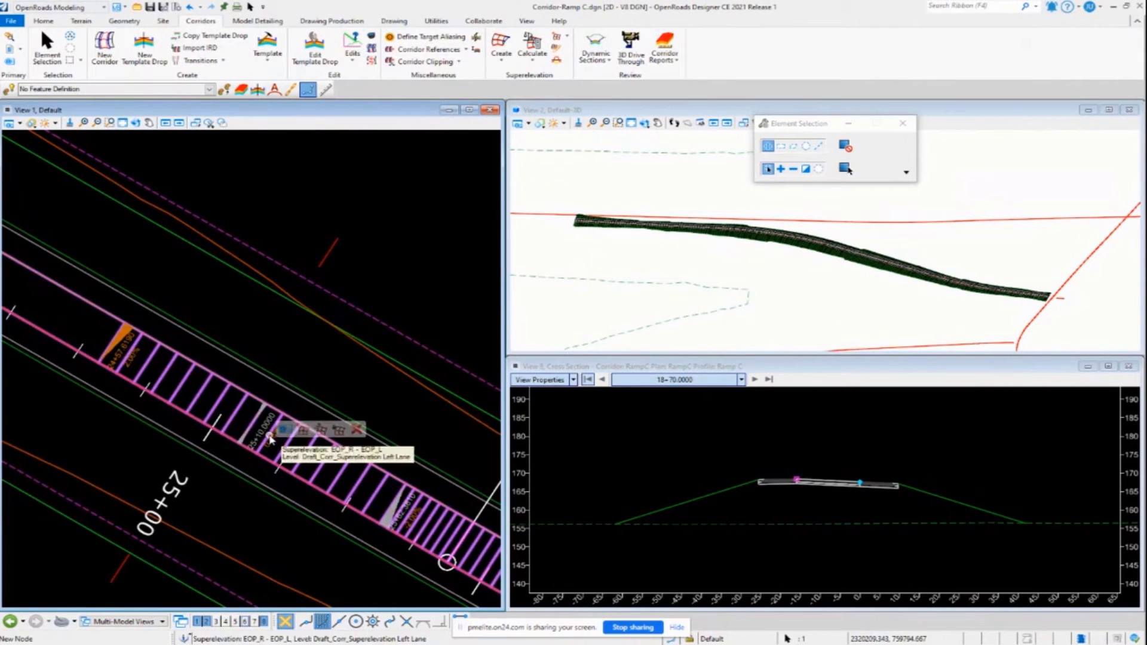
pyautogui.click(271, 439)
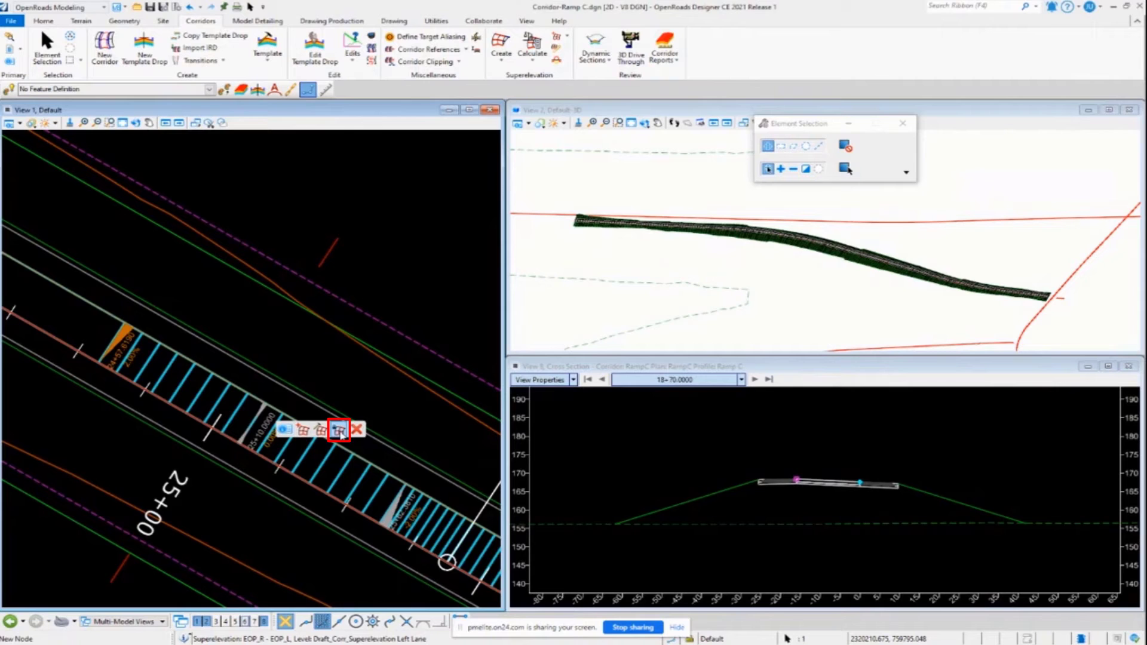
pyautogui.click(340, 431)
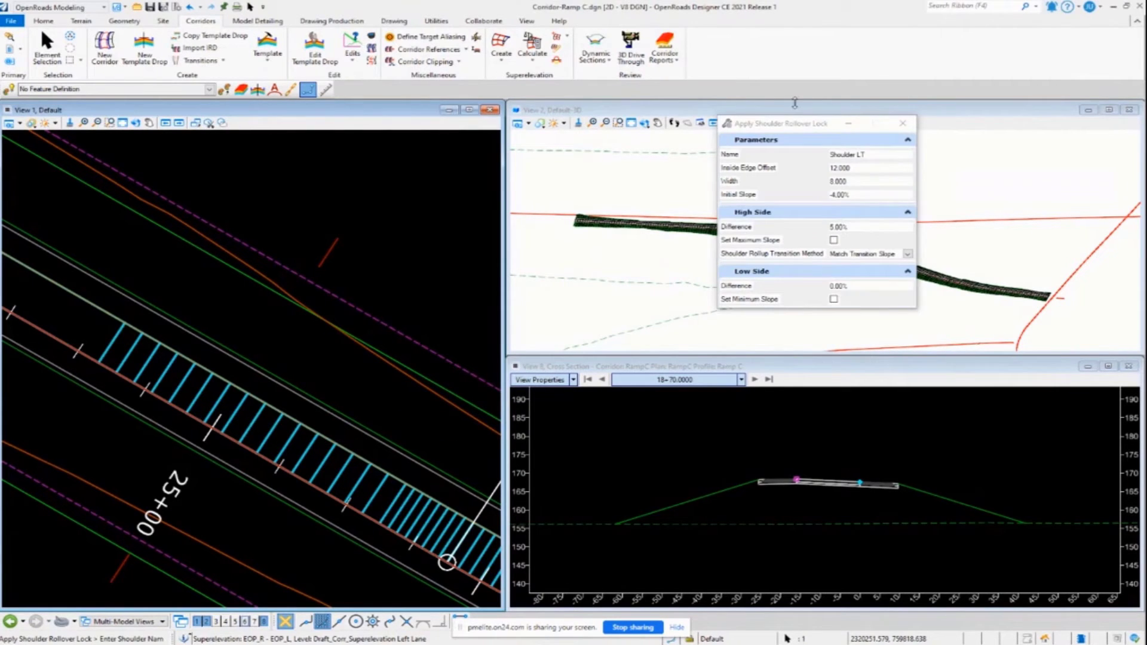
# Step: Set the Shoulder LT rollup transition method to Specified Length (0.328) and close the settings
pyautogui.moveTo(783, 123); pyautogui.dragTo(309, 153)
pyautogui.click(393, 184)
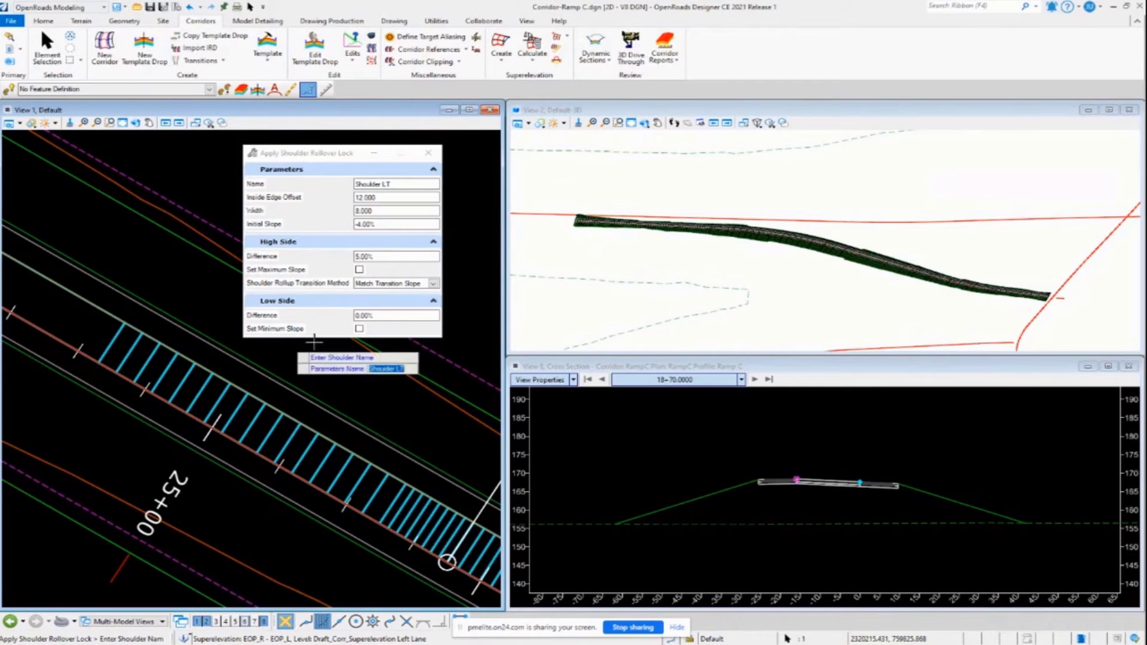
pyautogui.click(433, 284)
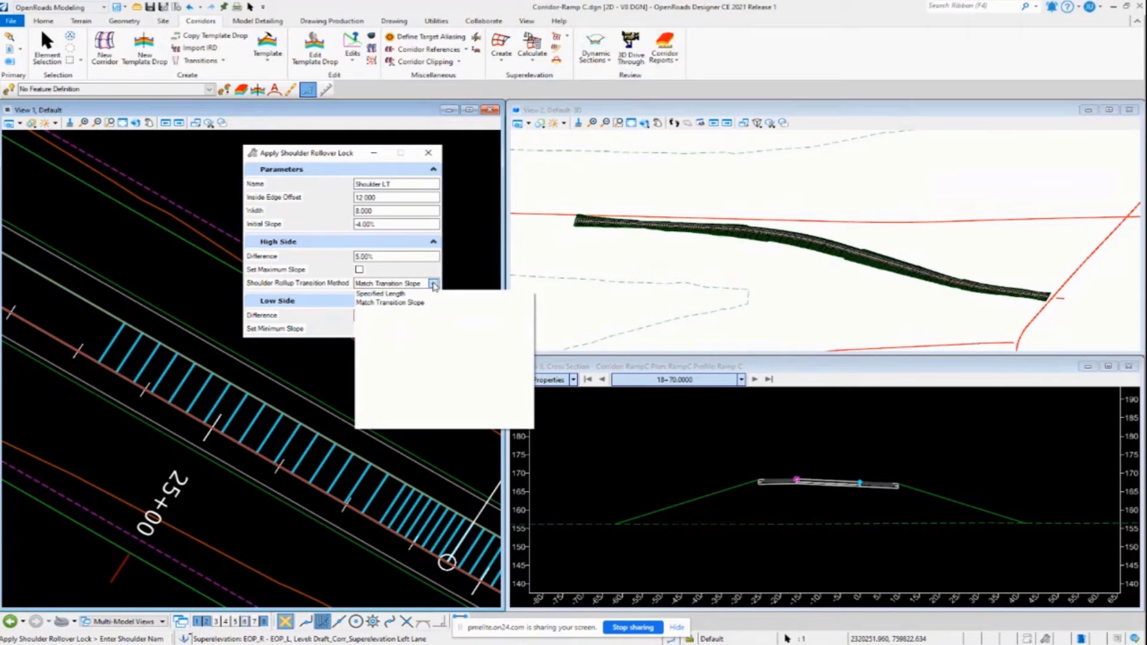
pyautogui.click(400, 294)
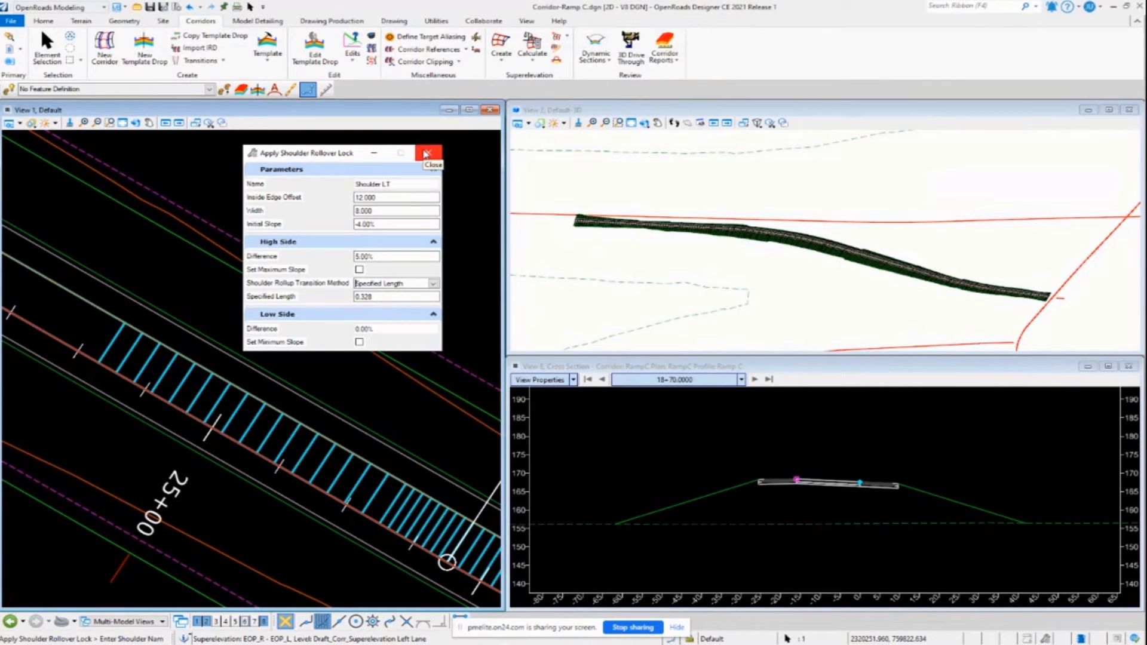
pyautogui.click(426, 154)
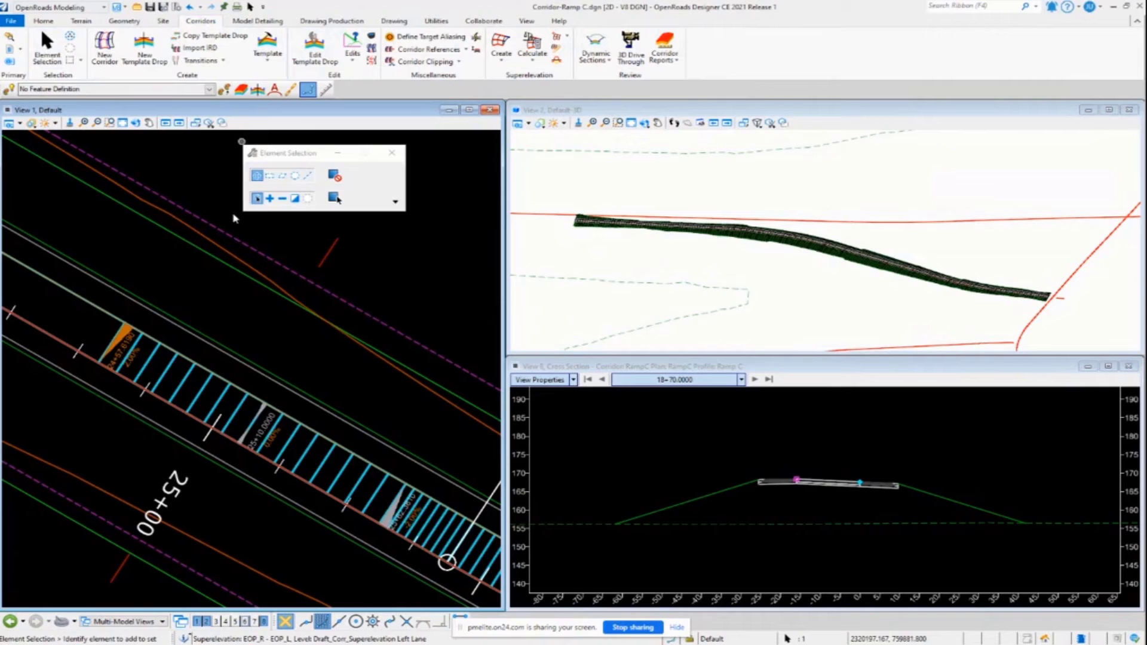
pyautogui.click(313, 360)
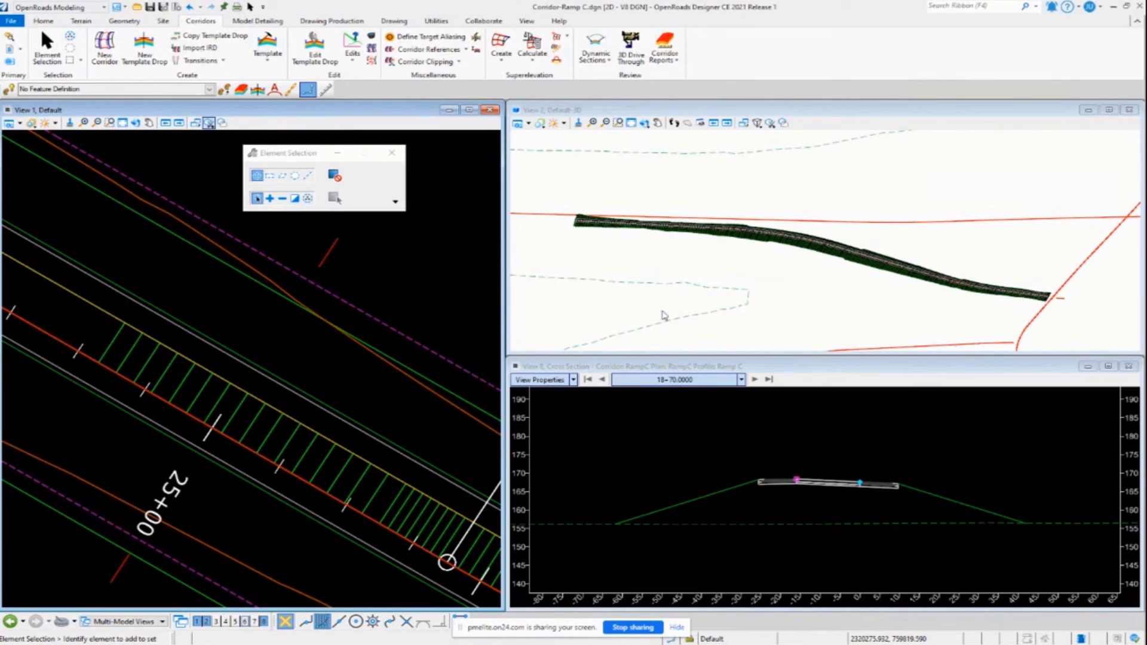
# Step: Load Asphalt Pavt w/ Asphalt Shoulders > Undivided > 2 Lanes + Turn Lane into the template editor
pyautogui.click(277, 64)
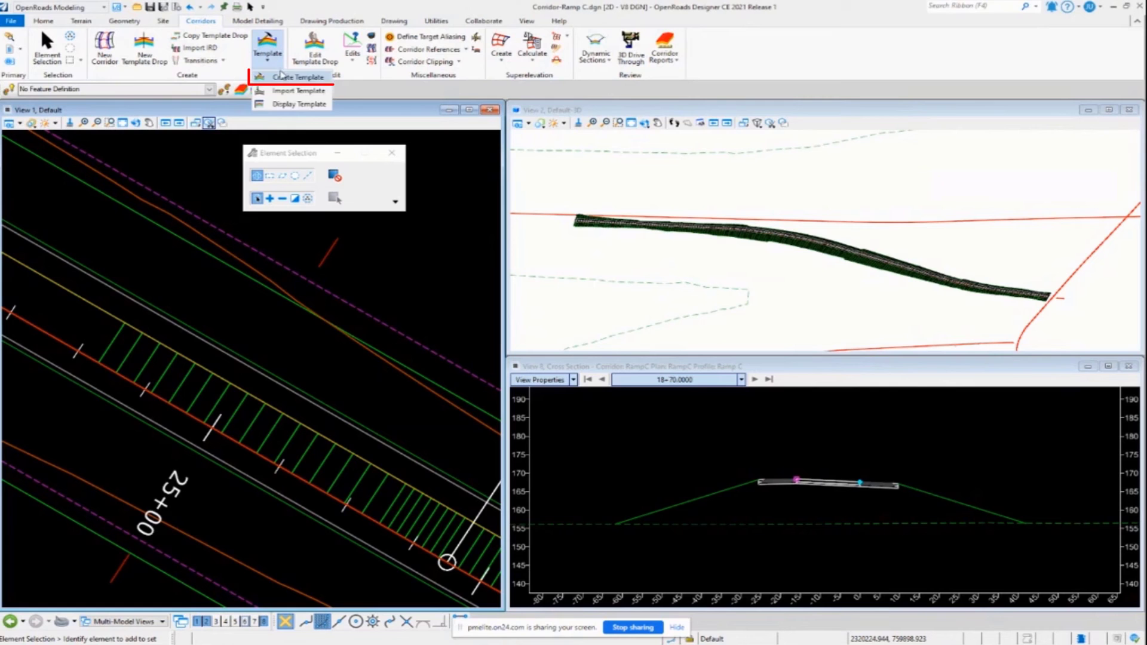
pyautogui.click(281, 73)
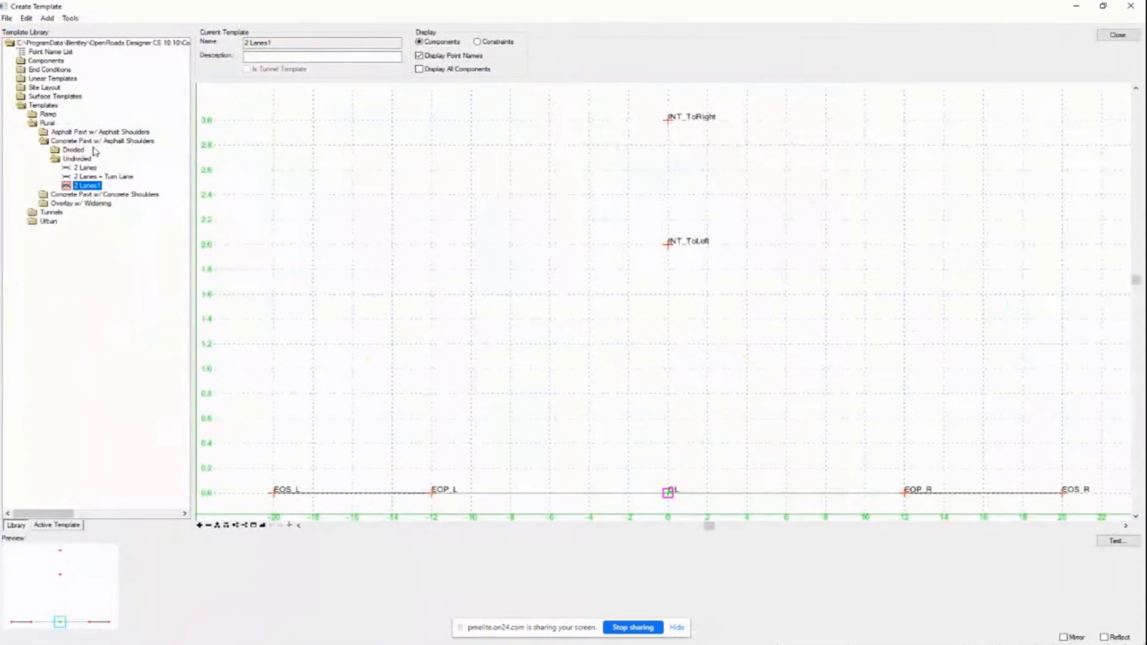
pyautogui.doubleClick(89, 132)
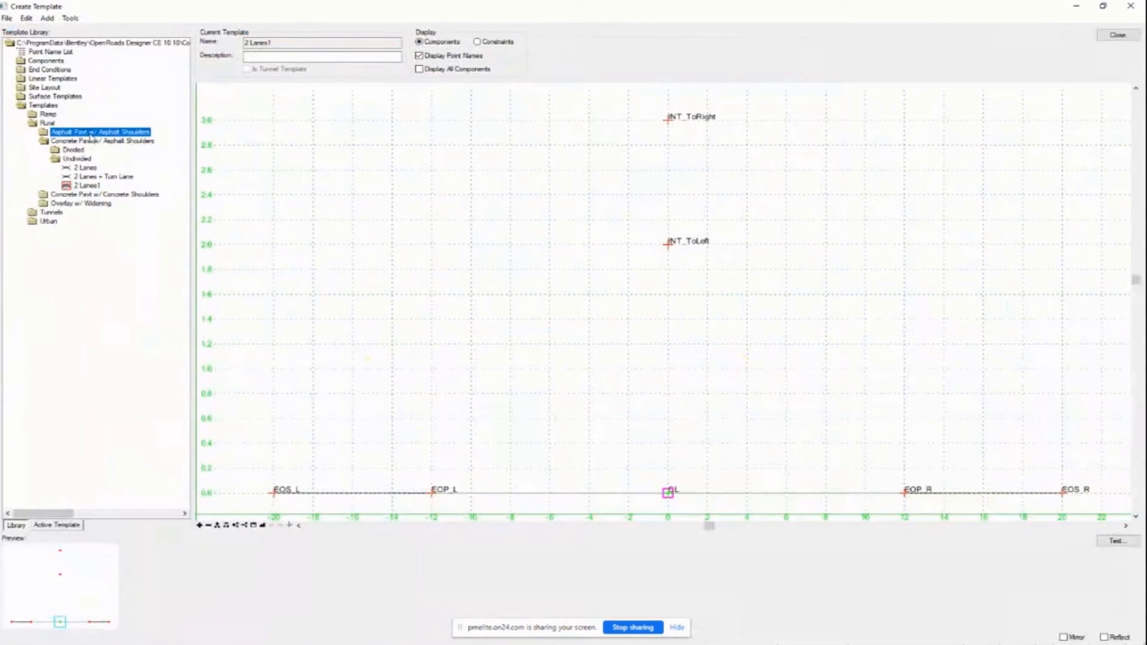
pyautogui.doubleClick(72, 151)
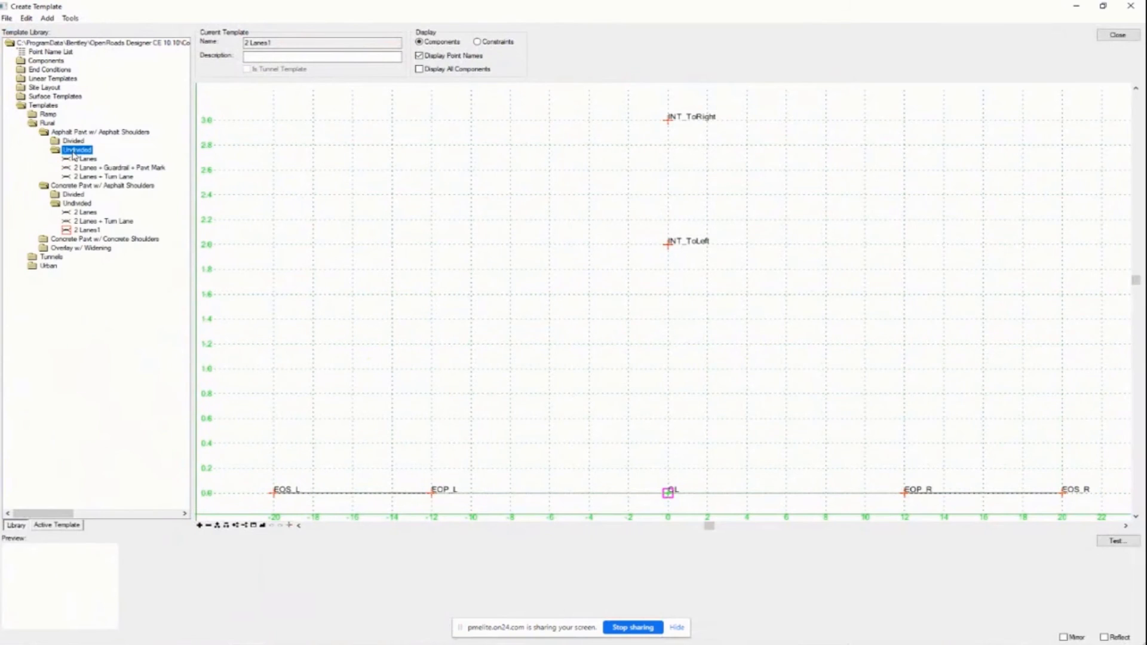
pyautogui.click(109, 177)
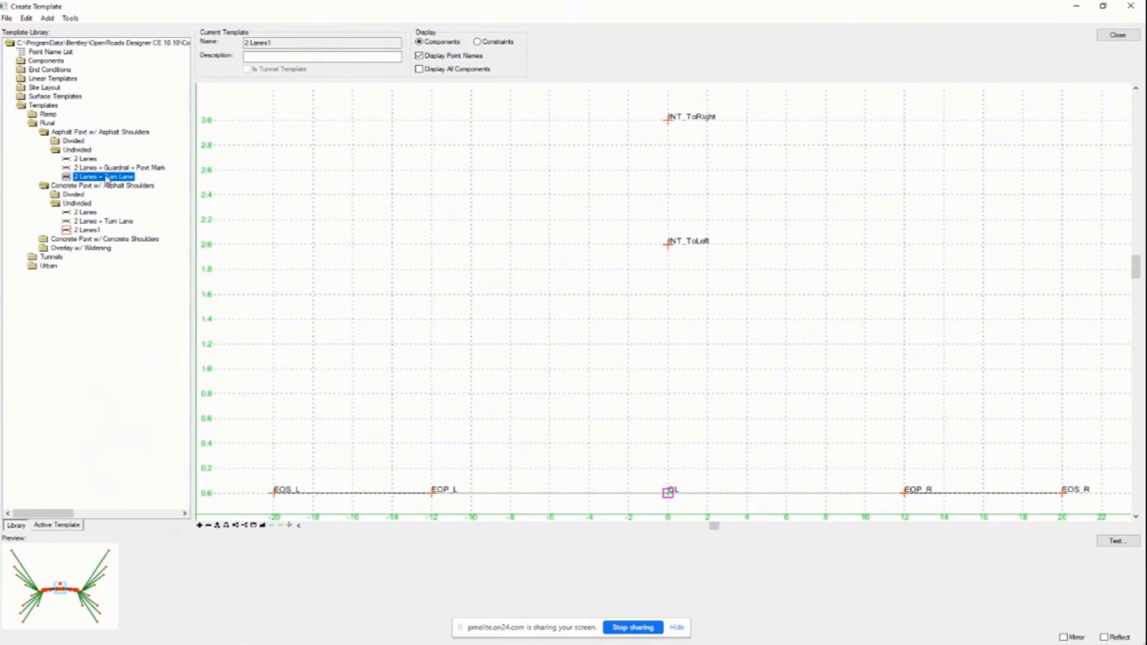
pyautogui.doubleClick(109, 178)
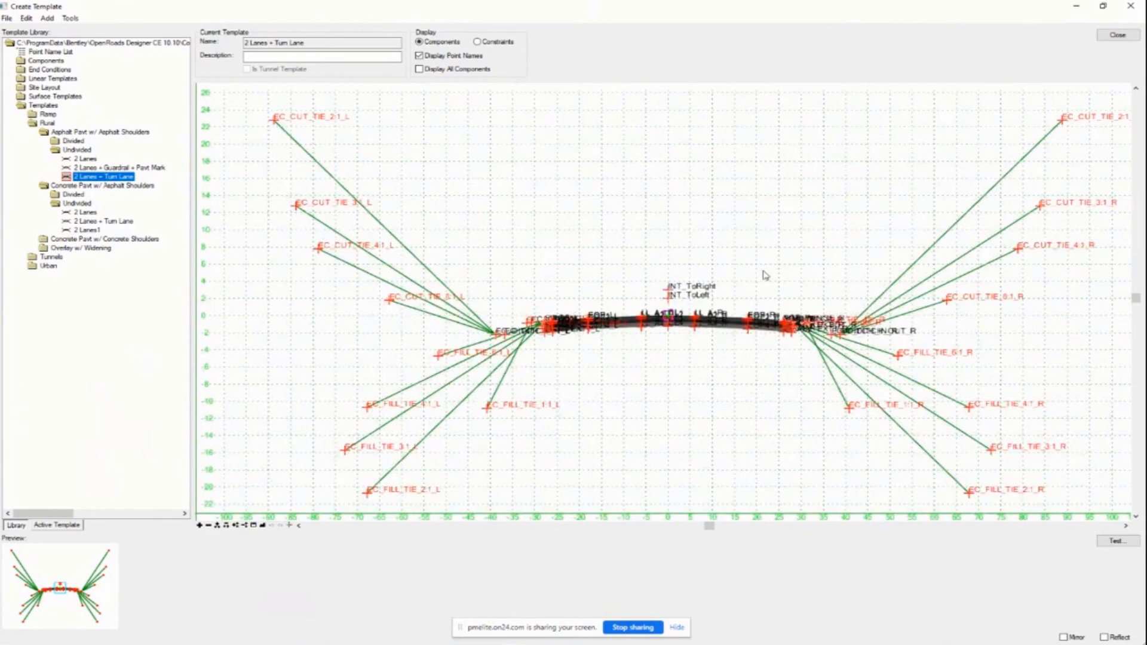
pyautogui.scroll(3, 741, 328)
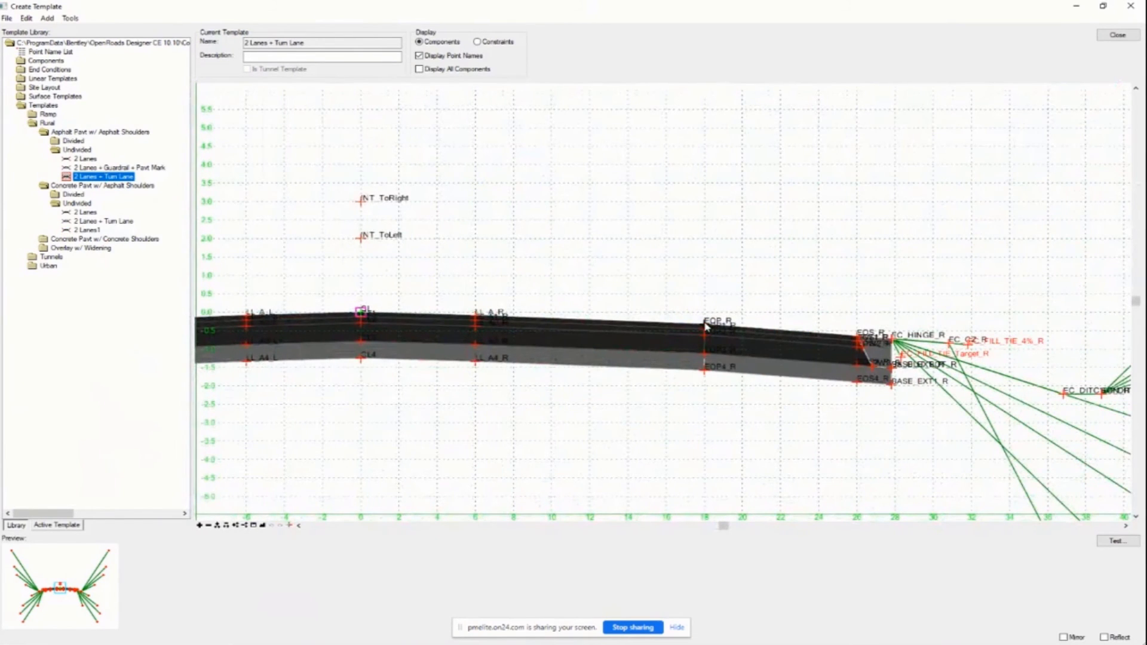
# Step: Open point EOP_R's properties, enable Parent 2, and bring up its Rollover Values
pyautogui.doubleClick(705, 326)
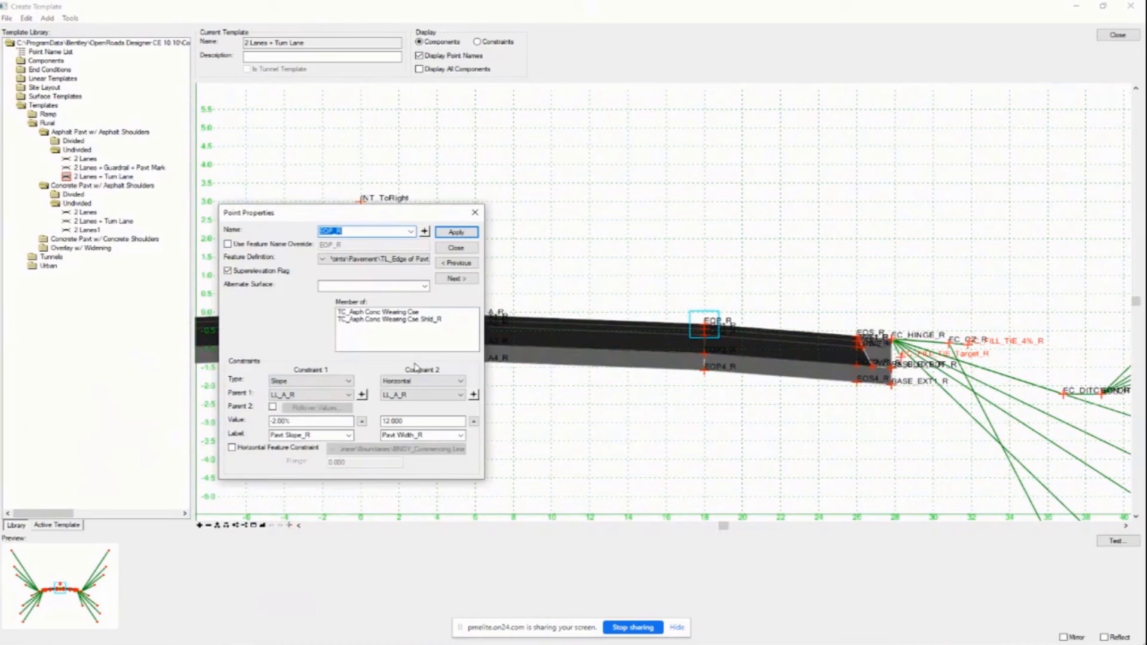
pyautogui.click(273, 408)
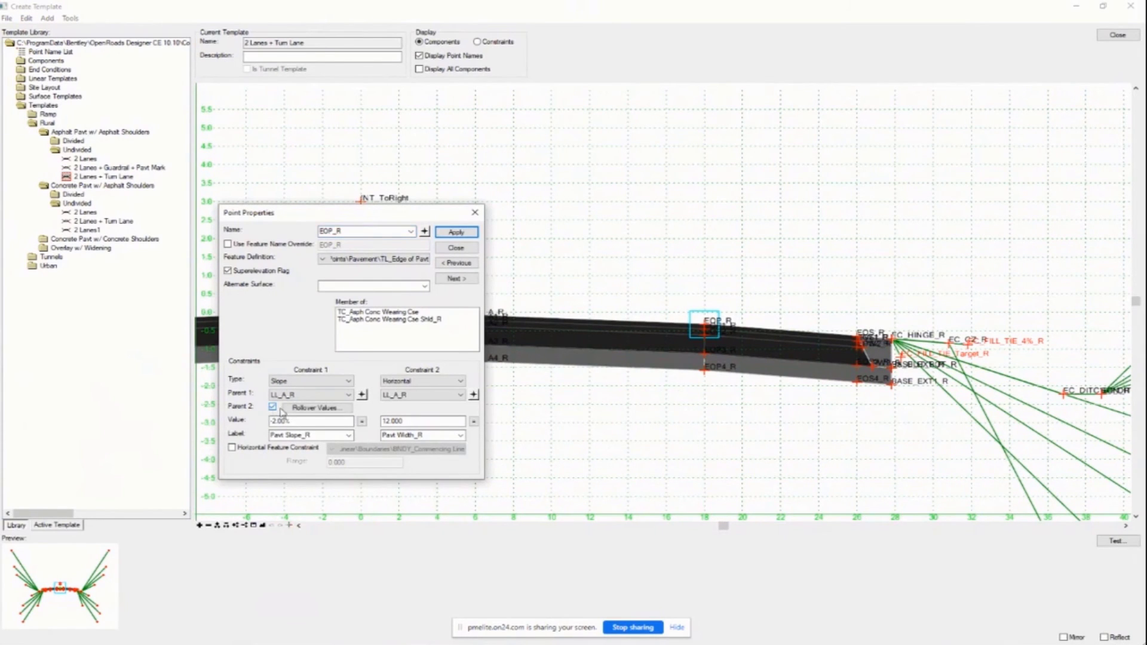
pyautogui.click(306, 409)
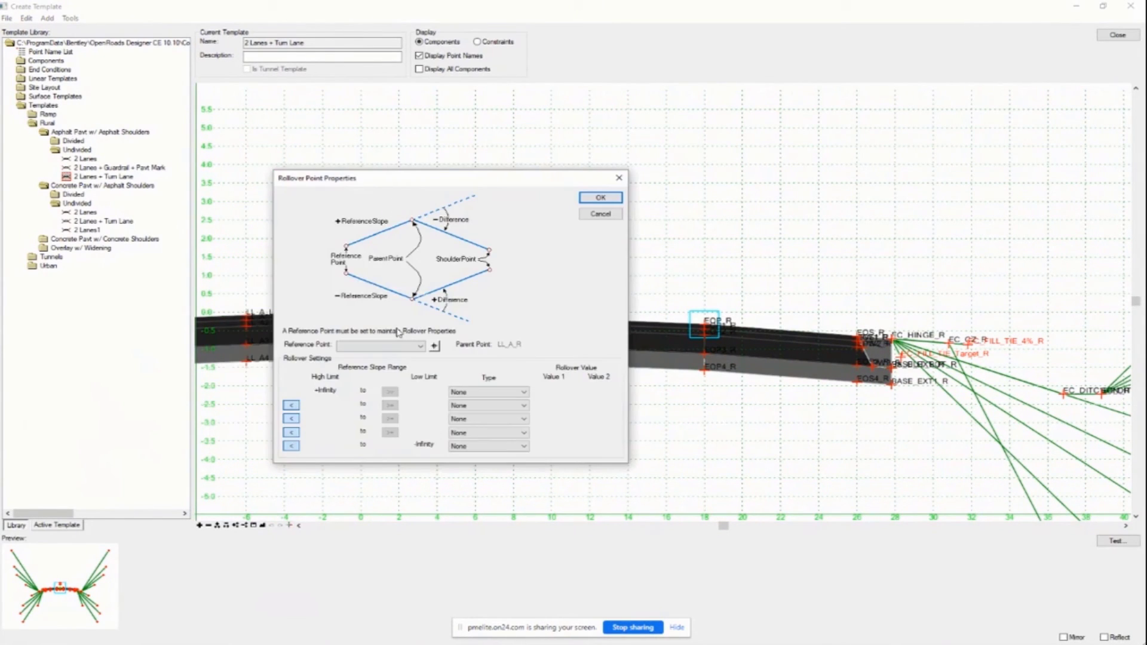
# Step: Review the rollover Reference Point and Type choices, leaving Type at None, and close the rollover settings
pyautogui.click(399, 350)
pyautogui.click(421, 346)
pyautogui.click(480, 419)
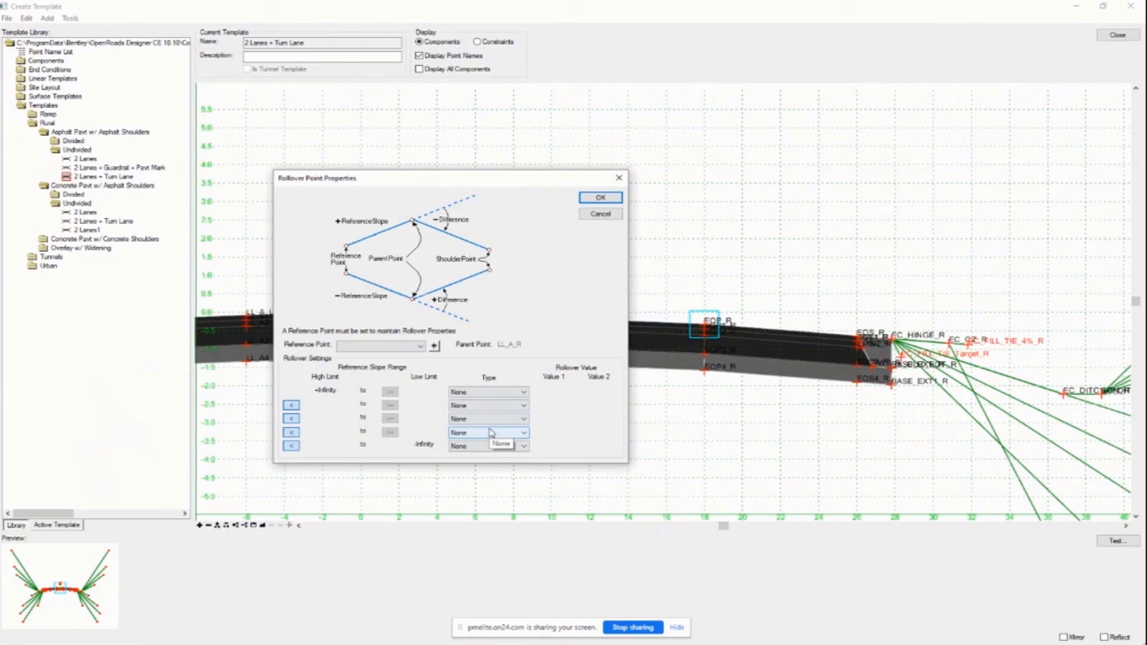
pyautogui.click(497, 435)
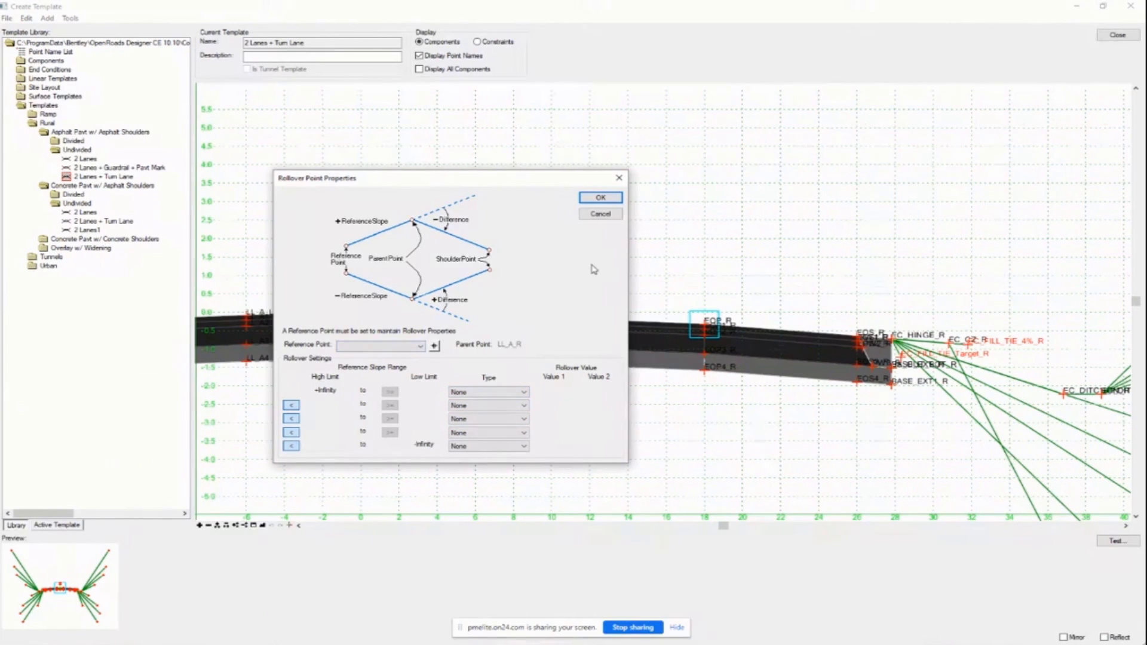
pyautogui.click(602, 215)
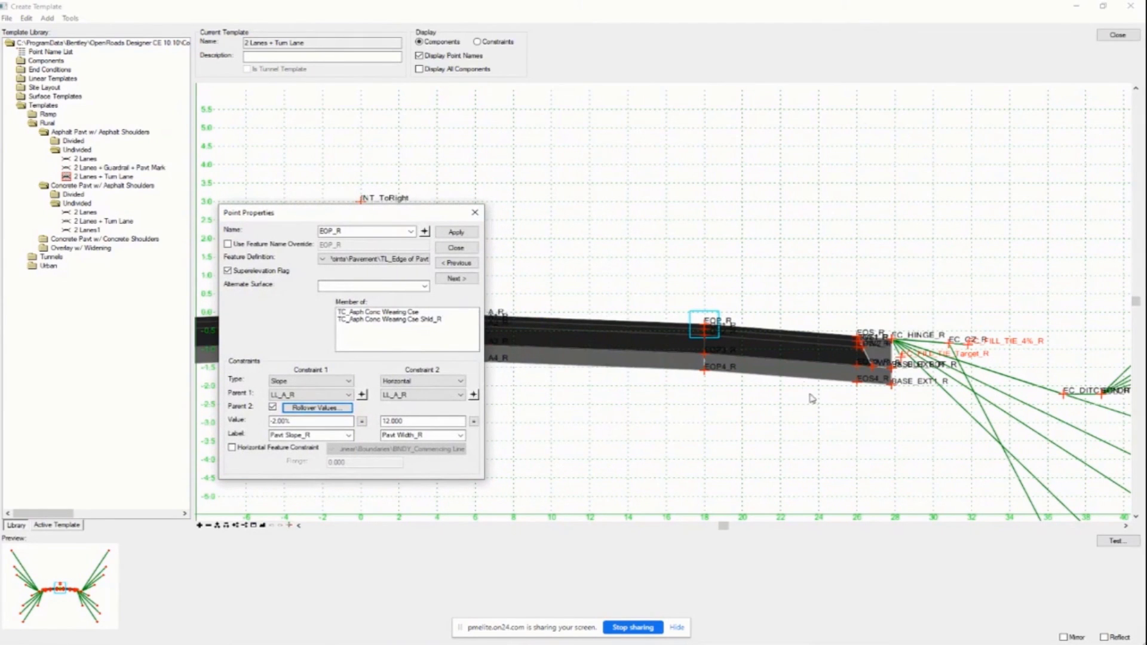
# Step: Close EOP_R's point properties and then the Create Template editor
pyautogui.click(457, 249)
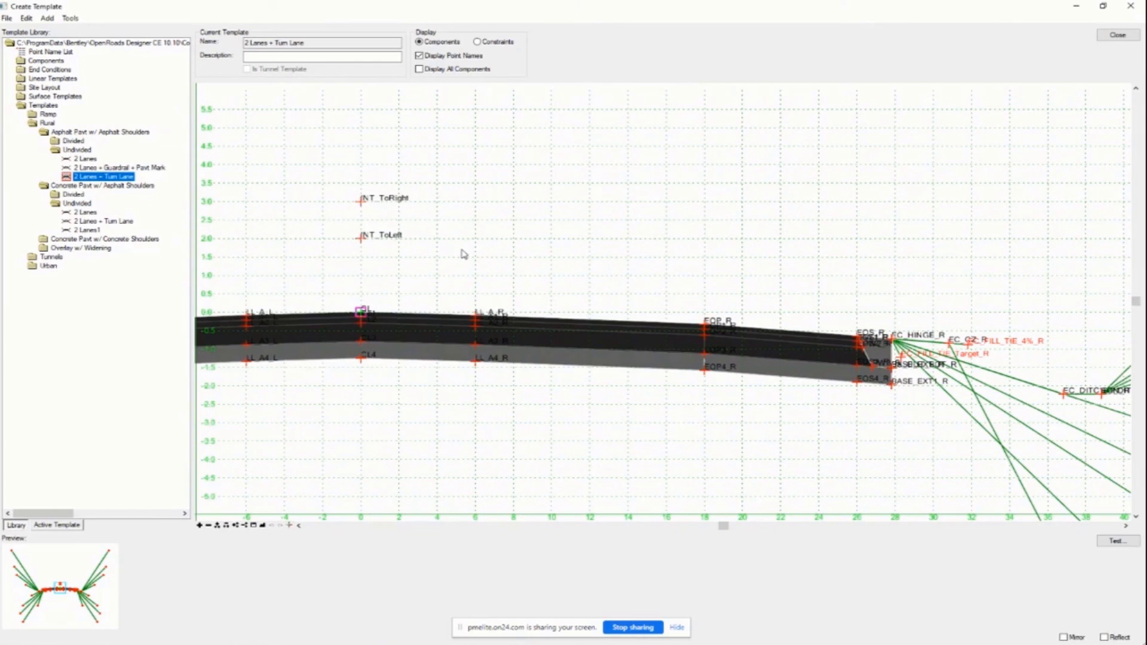
pyautogui.click(1115, 37)
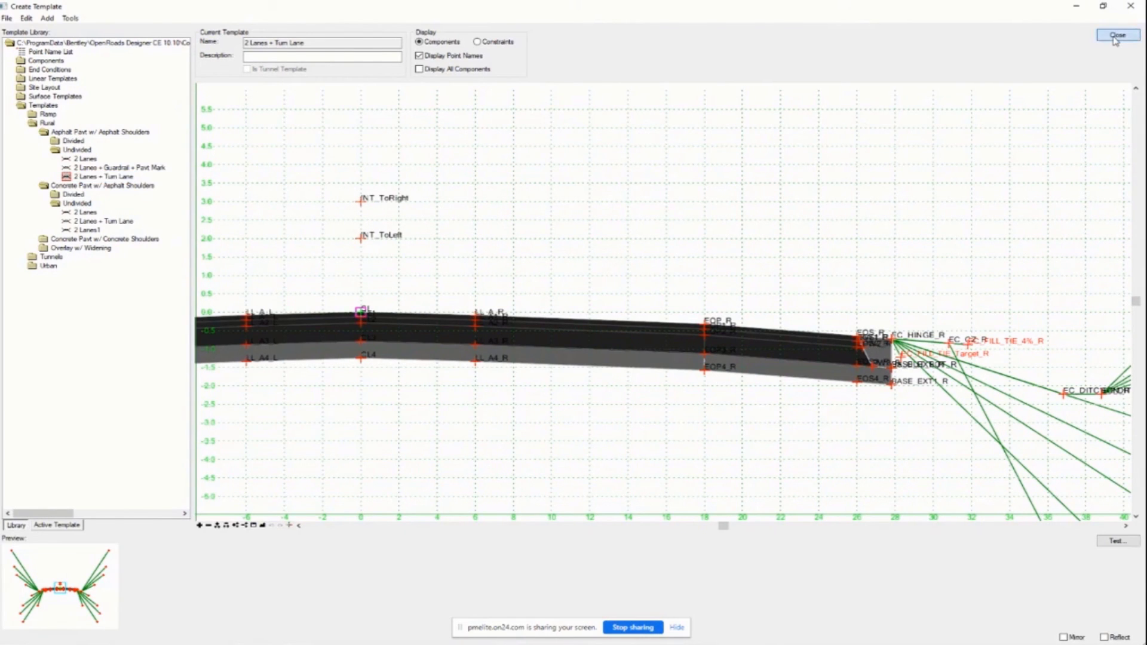